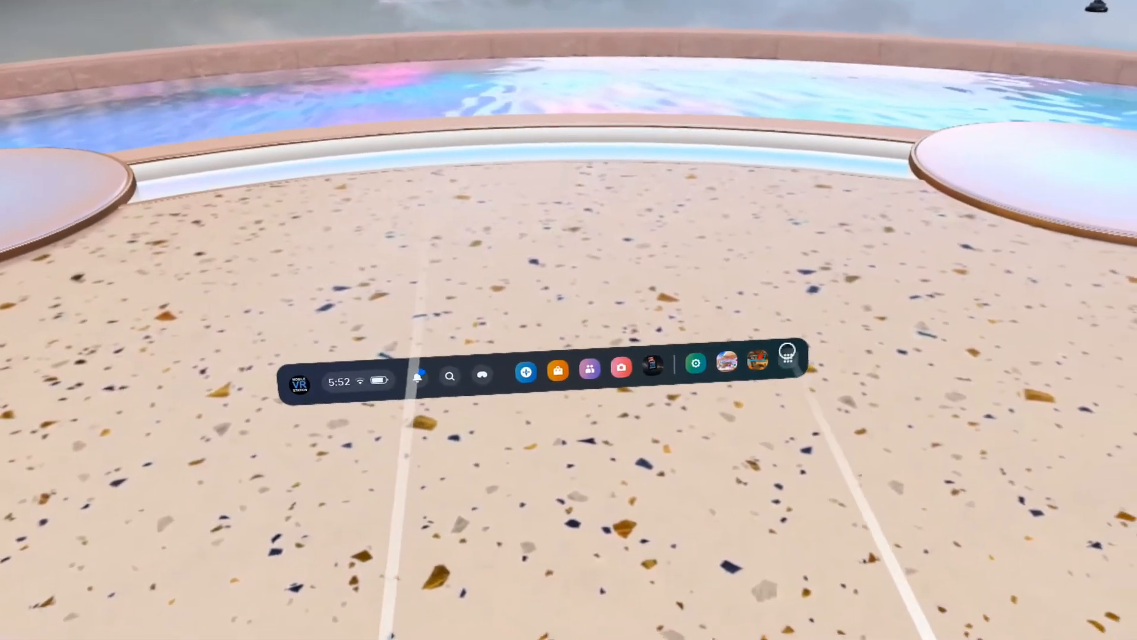
Step: Launch Mobile VR Station from the Quest App Library
{"action": "left_click", "coordinate": [789, 355]}
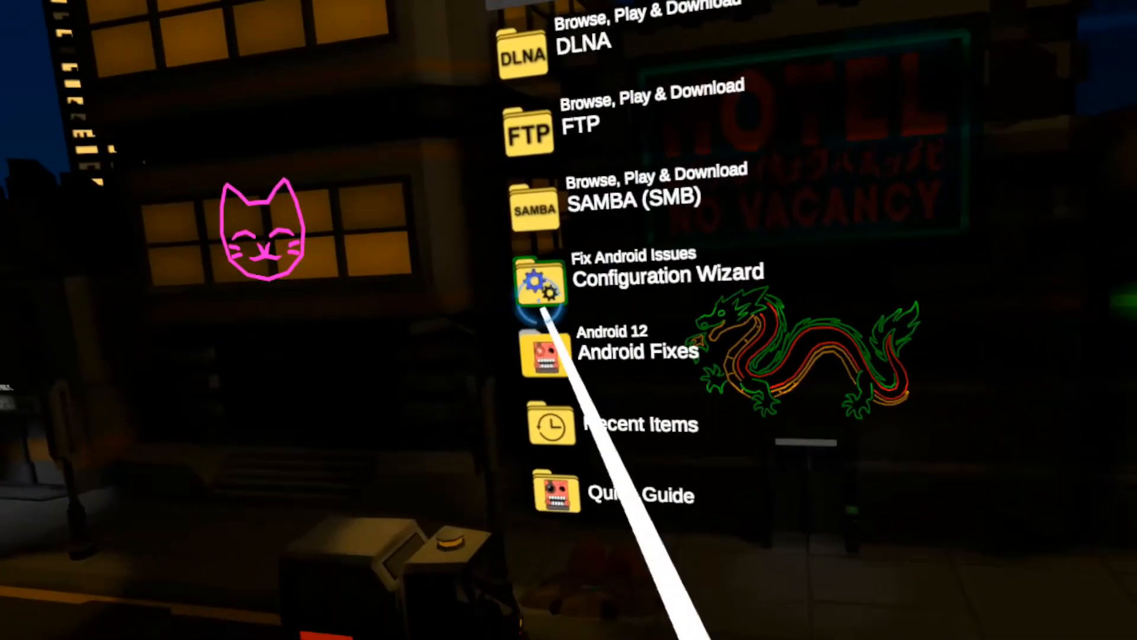
Step: Reach Configure Manage All Files via the Configuration Wizard with all options shown
{"action": "left_click", "coordinate": [529, 278]}
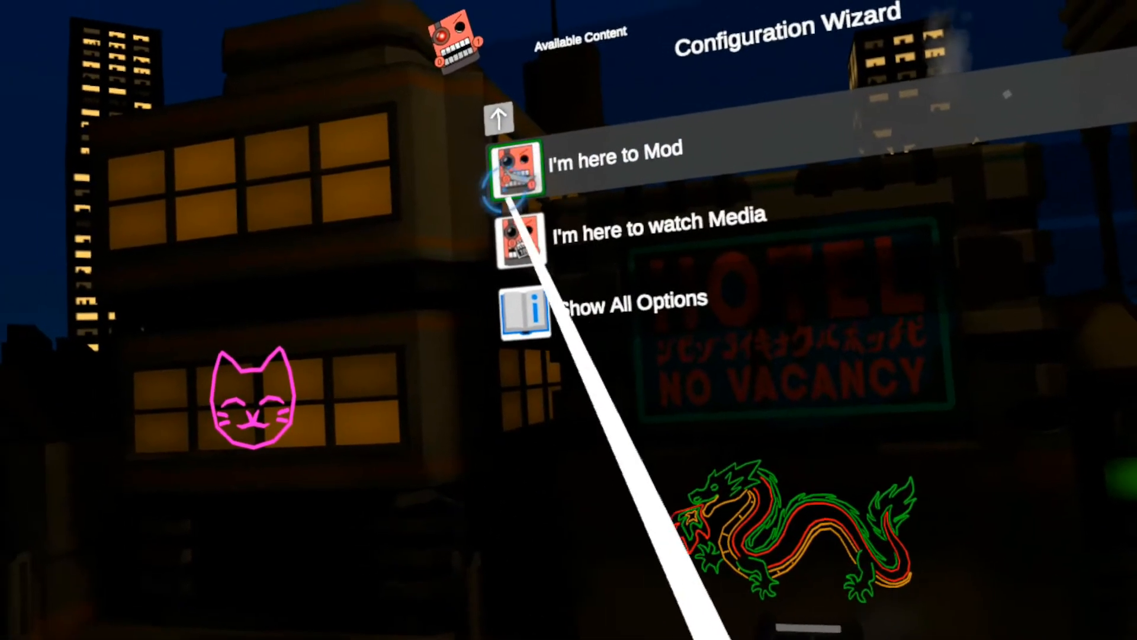
{"action": "left_click", "coordinate": [524, 302]}
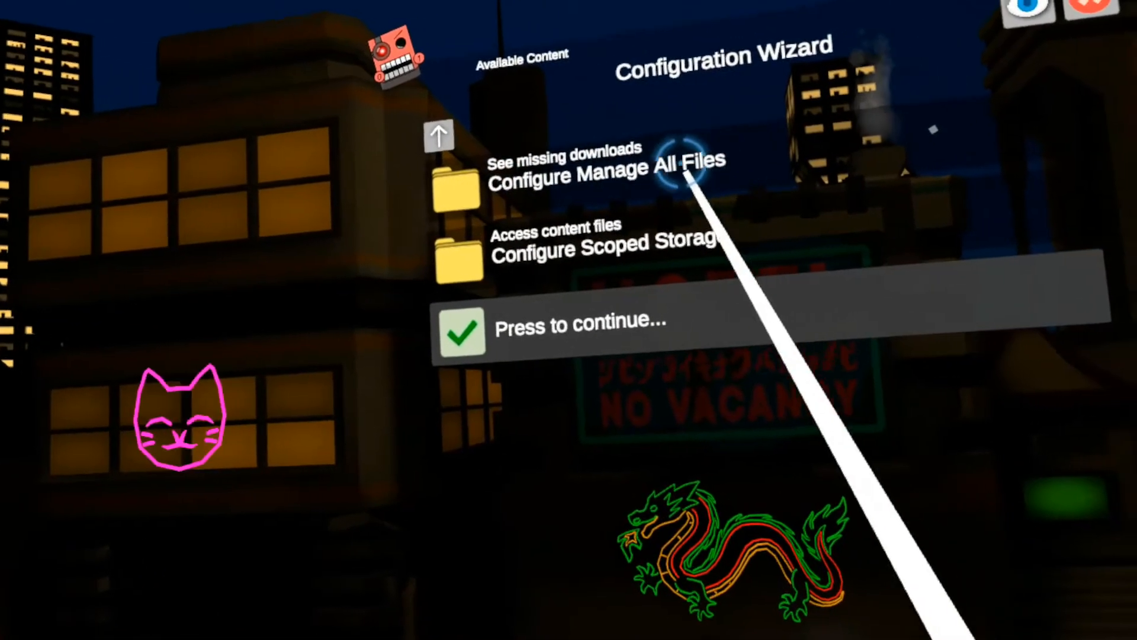
{"action": "left_click", "coordinate": [471, 188]}
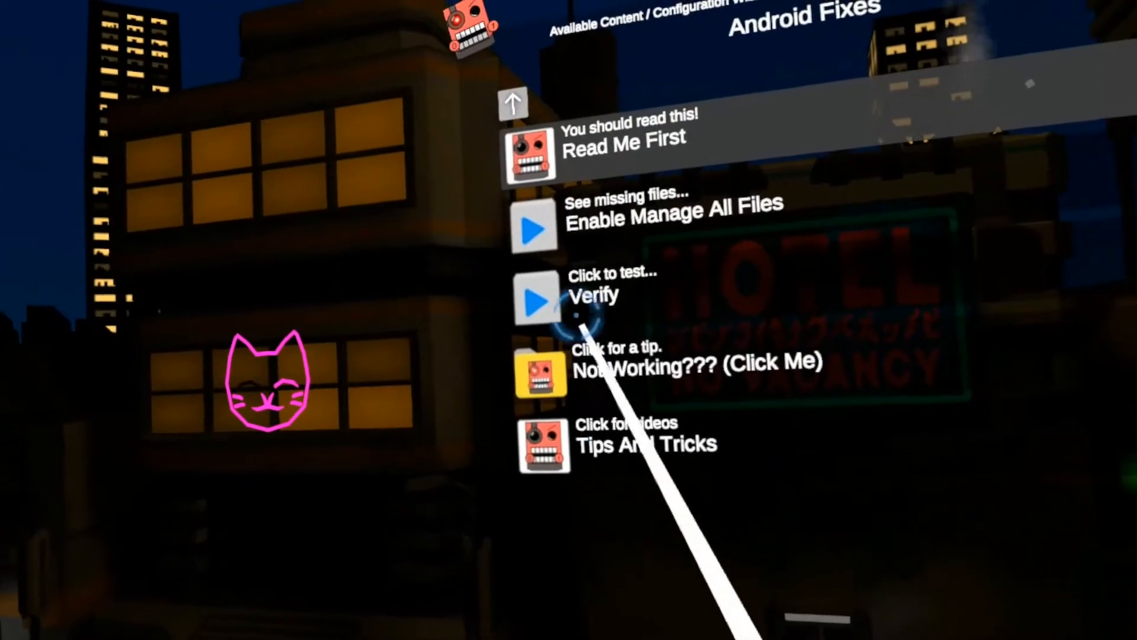
Step: Enable Manage All Files, verify it is on, then go to Configure Scoped Storage
{"action": "left_click", "coordinate": [536, 227]}
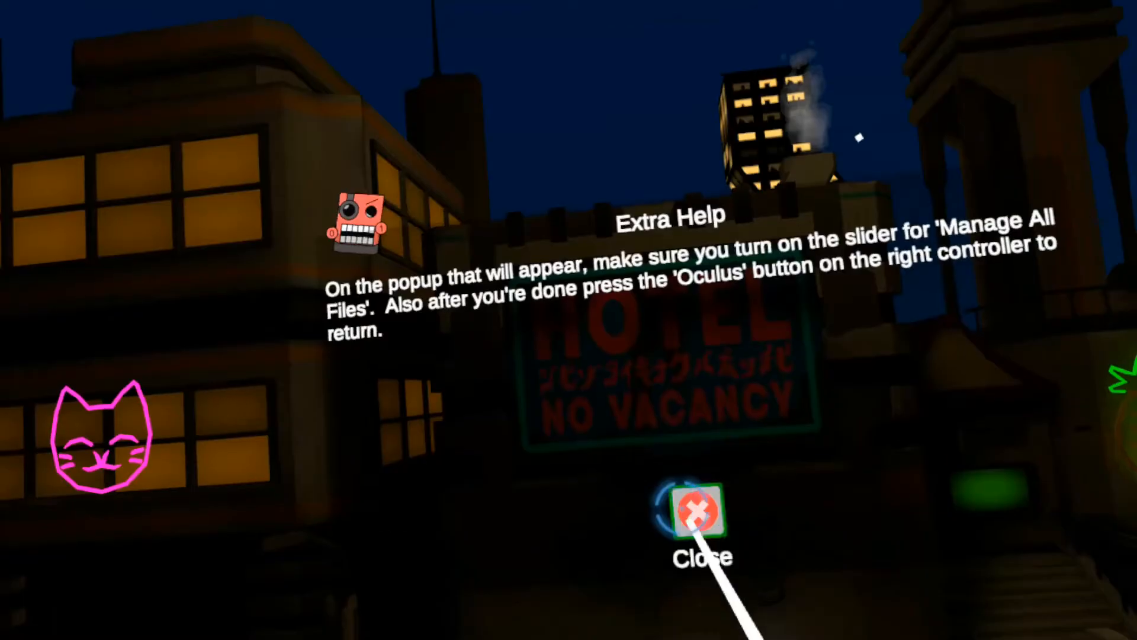
{"action": "left_click", "coordinate": [691, 508]}
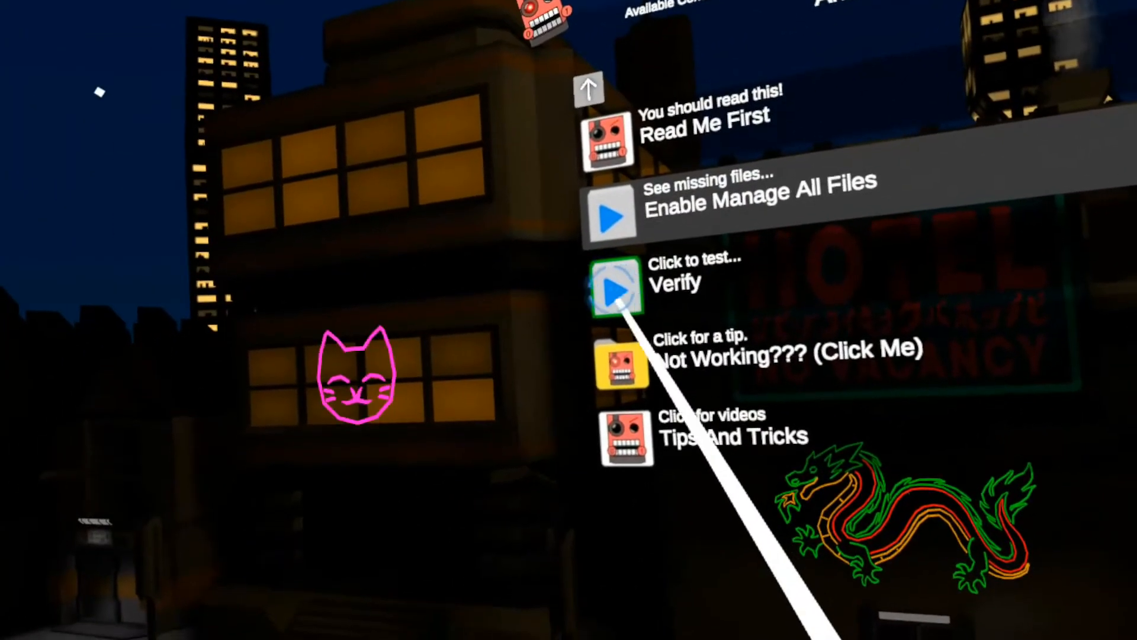
{"action": "left_click", "coordinate": [603, 298]}
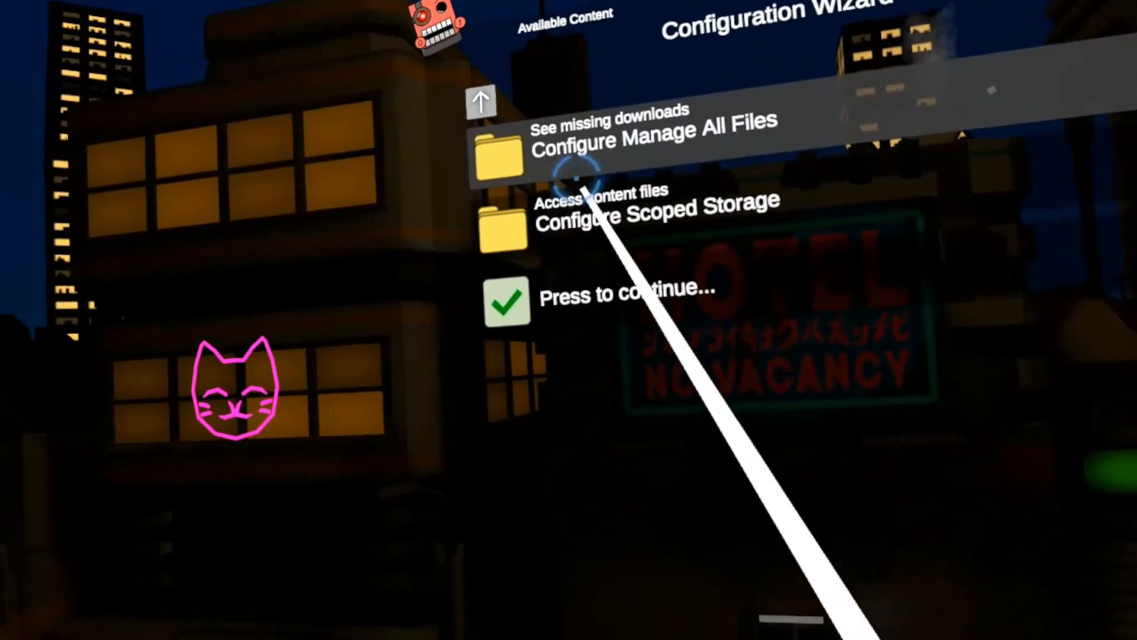
{"action": "left_click", "coordinate": [551, 227]}
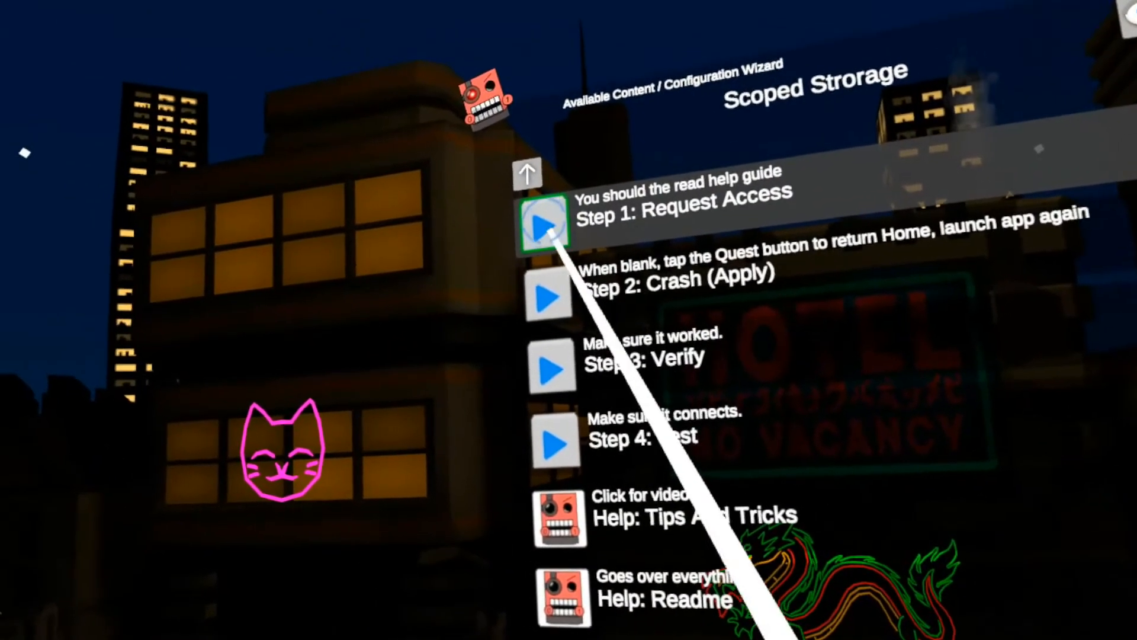
Step: Grant Step 1 access by selecting the Android/data folder and allowing file access
{"action": "left_click", "coordinate": [502, 214]}
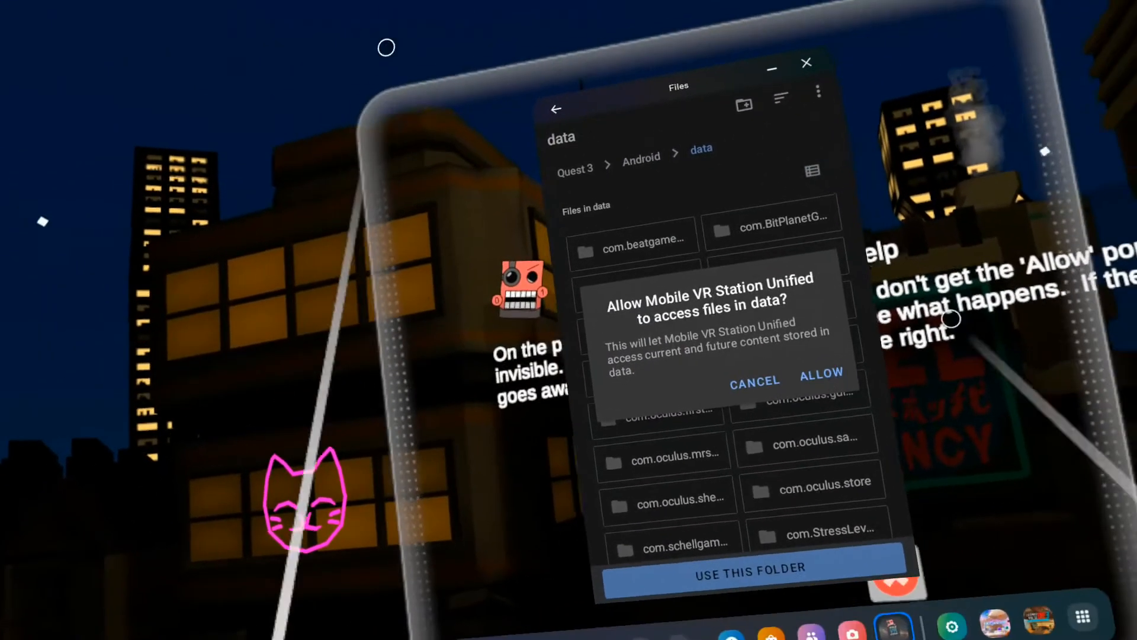
{"action": "left_click", "coordinate": [810, 380]}
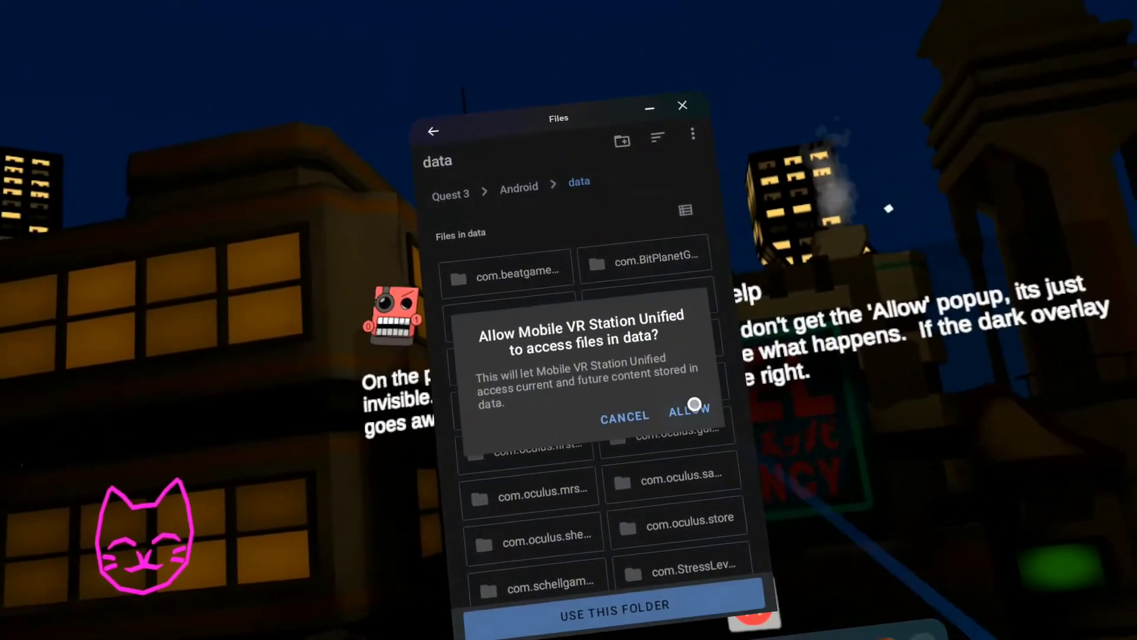
{"action": "left_click", "coordinate": [695, 406]}
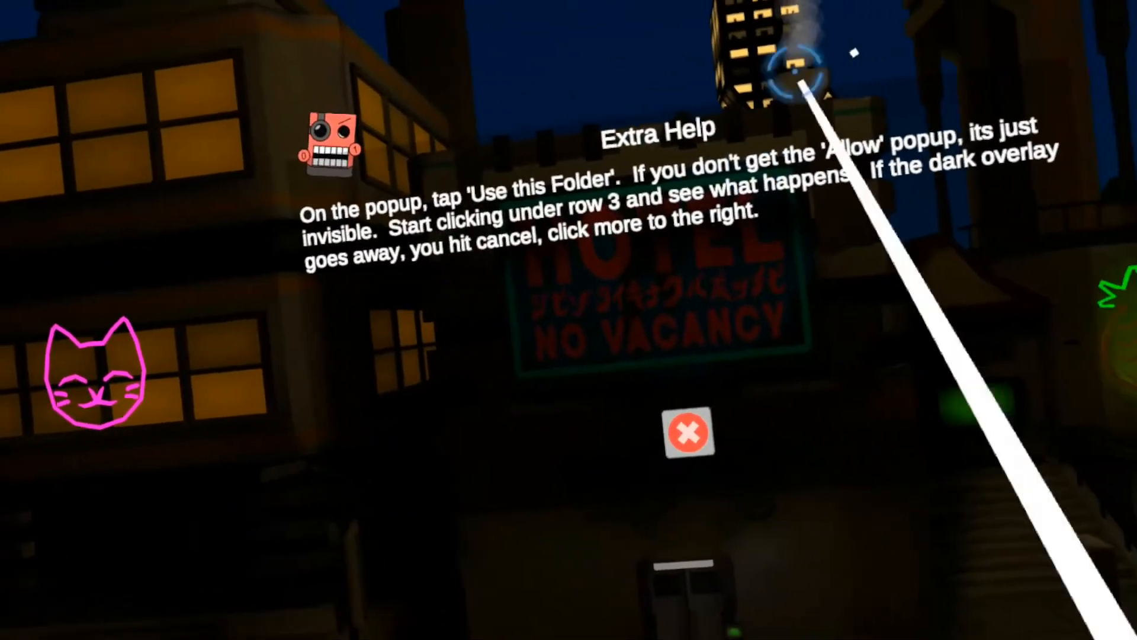
Step: Close Extra Help and run Step 2: Crash (Apply) for Scoped Storage
{"action": "left_click", "coordinate": [730, 417]}
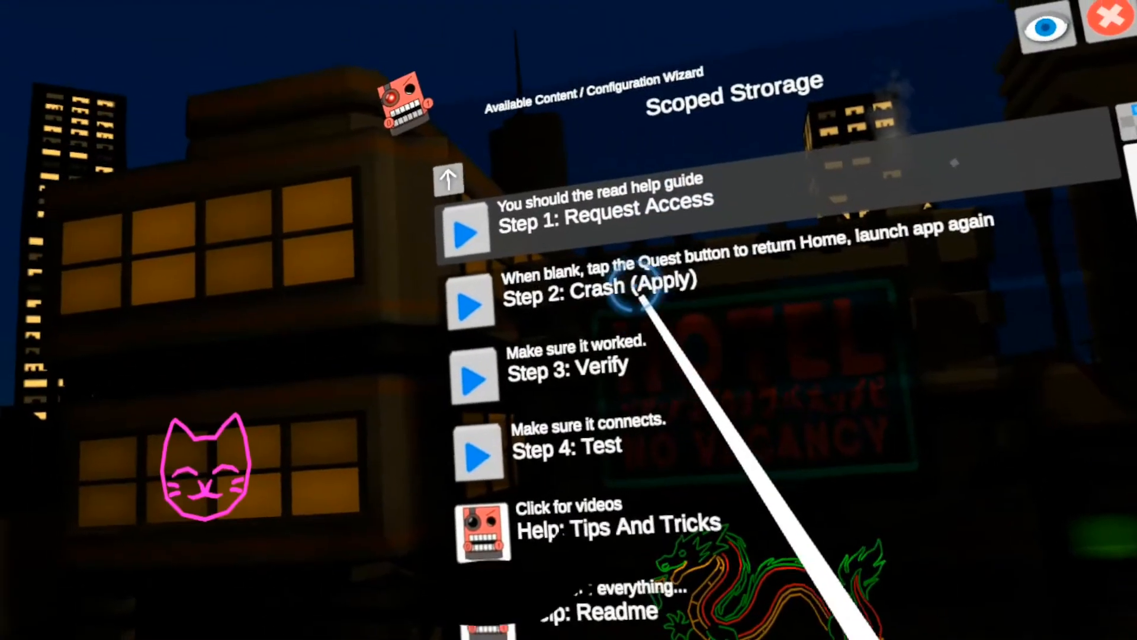
{"action": "left_click", "coordinate": [498, 302]}
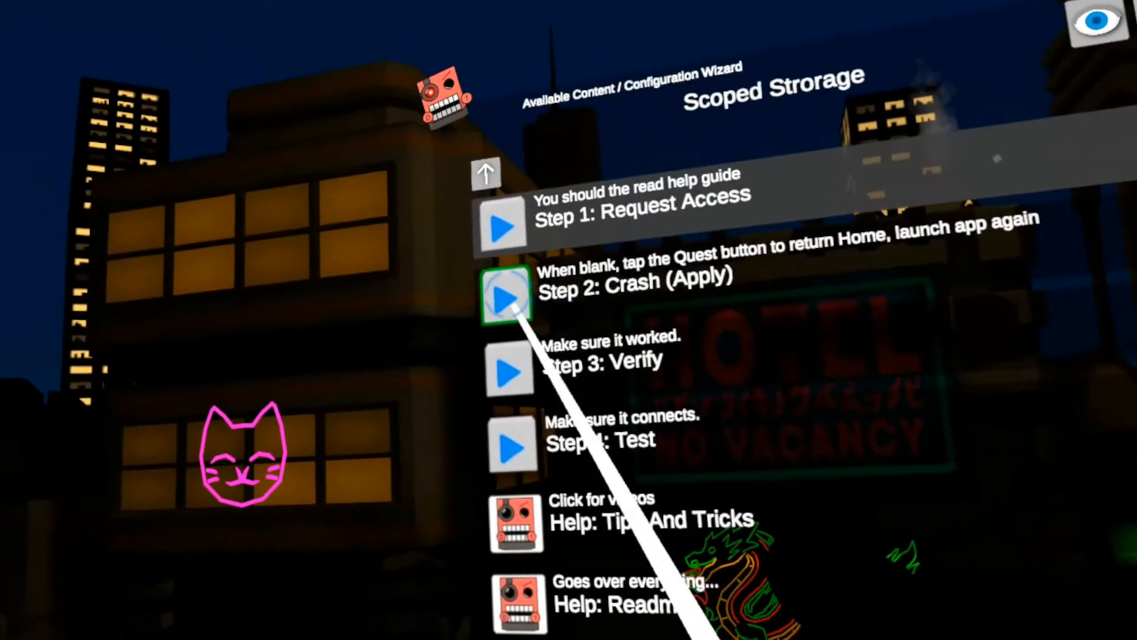
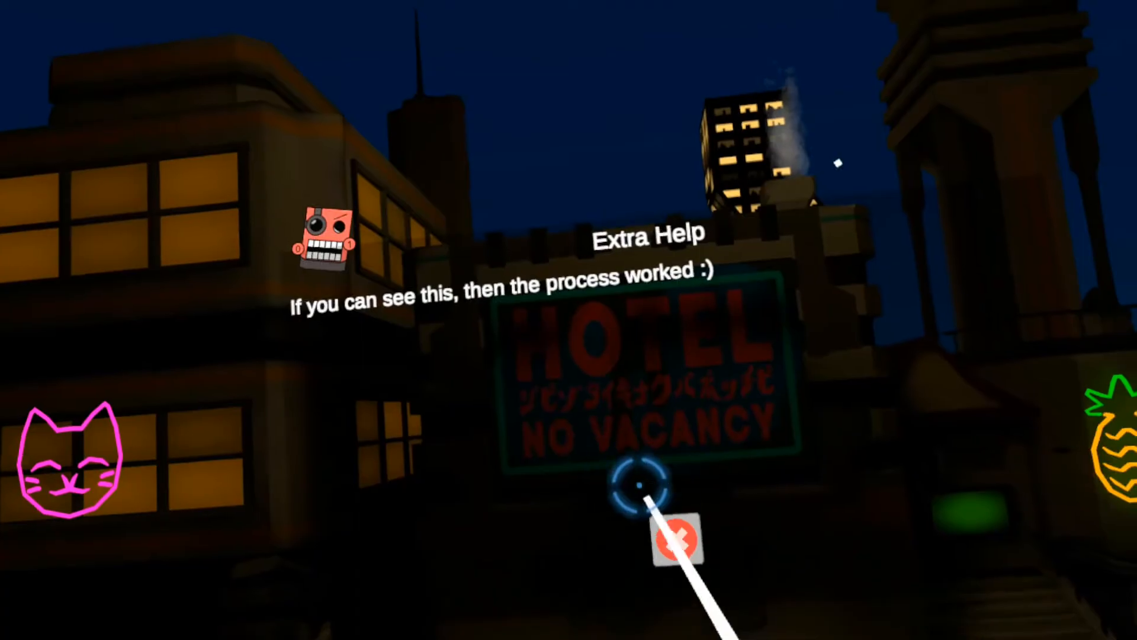
Step: Dismiss Extra Help, run Step 3: Verify and acknowledge the Verification Success result
{"action": "left_click", "coordinate": [658, 531]}
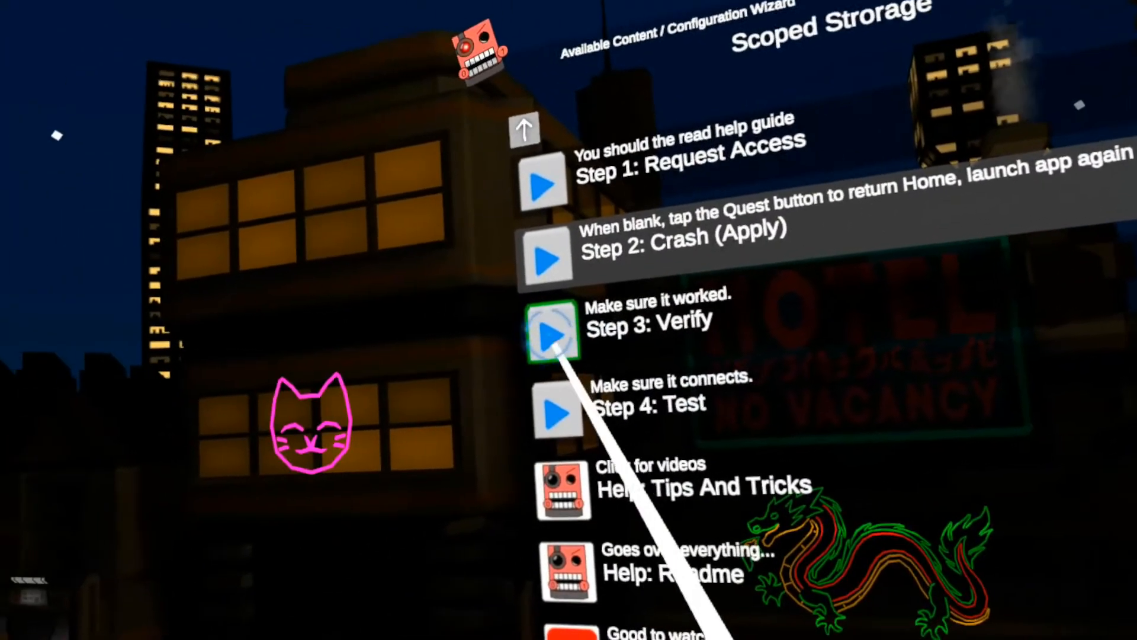
{"action": "left_click", "coordinate": [518, 337]}
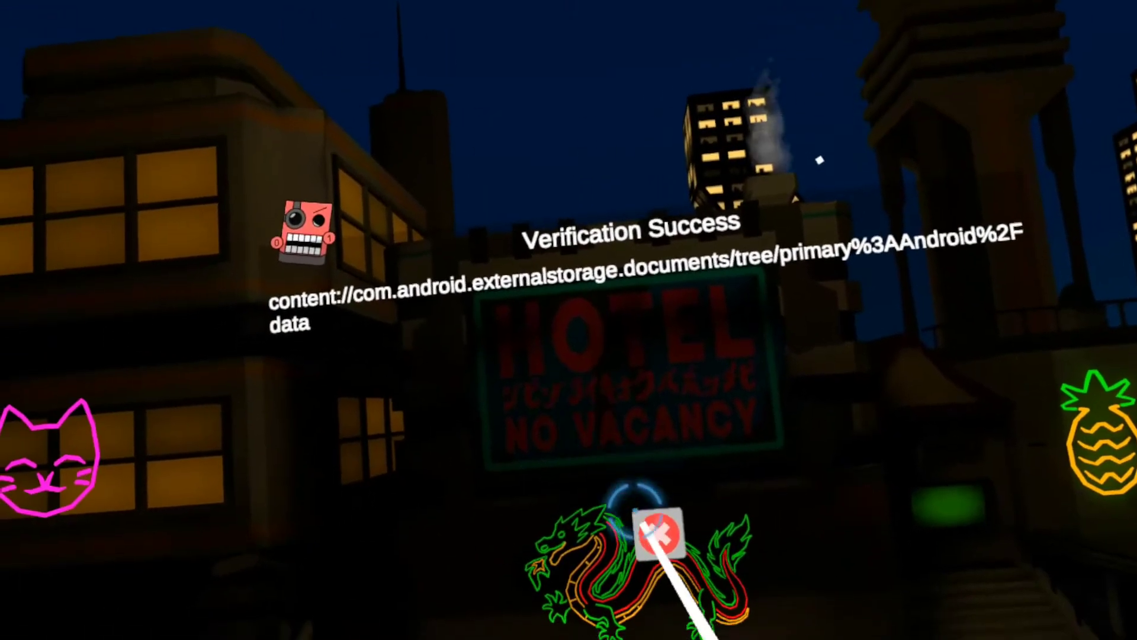
{"action": "left_click", "coordinate": [554, 570]}
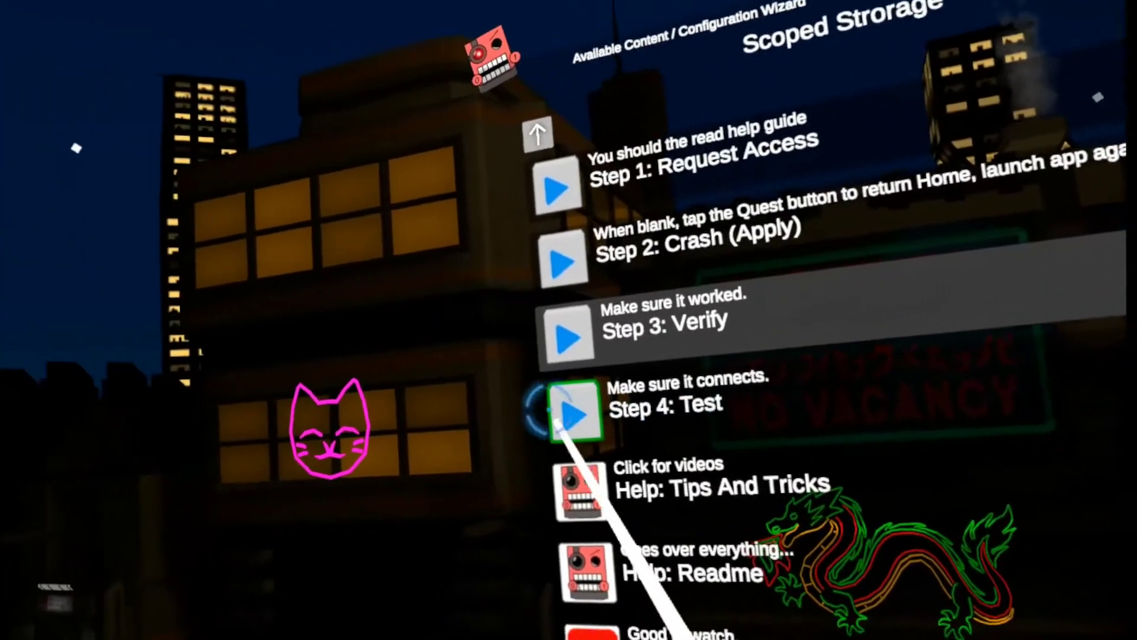
Step: Run Step 4: Test, reporting Manage All Files true, 20 files and the app's folder found
{"action": "left_click", "coordinate": [346, 435]}
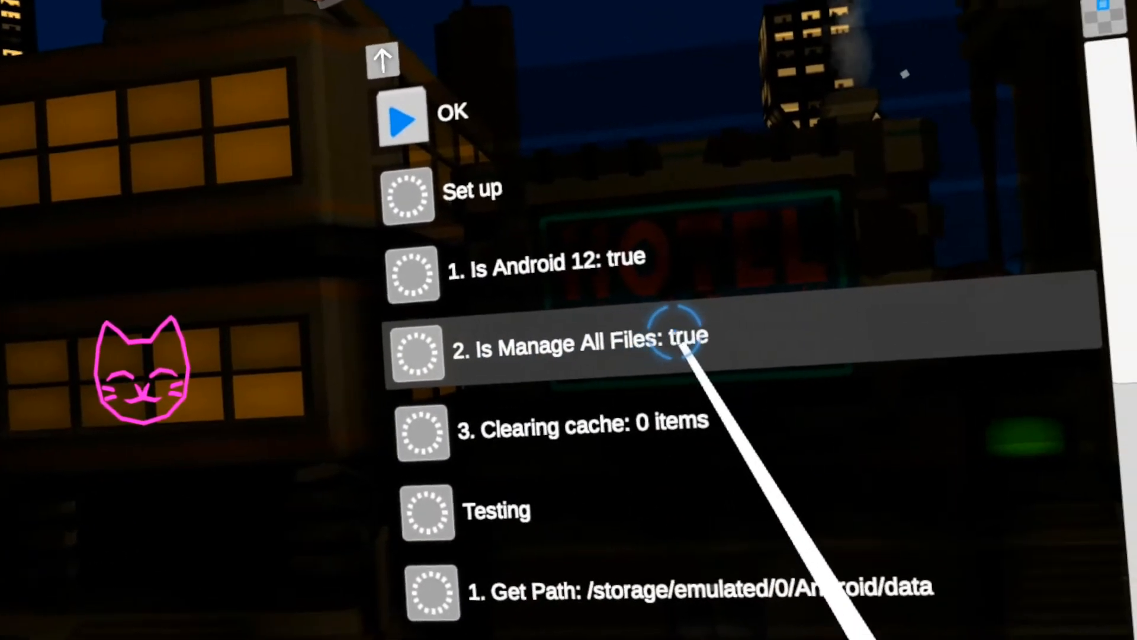
{"action": "scroll", "coordinate": [685, 346], "scroll_direction": "down", "scroll_amount": 4}
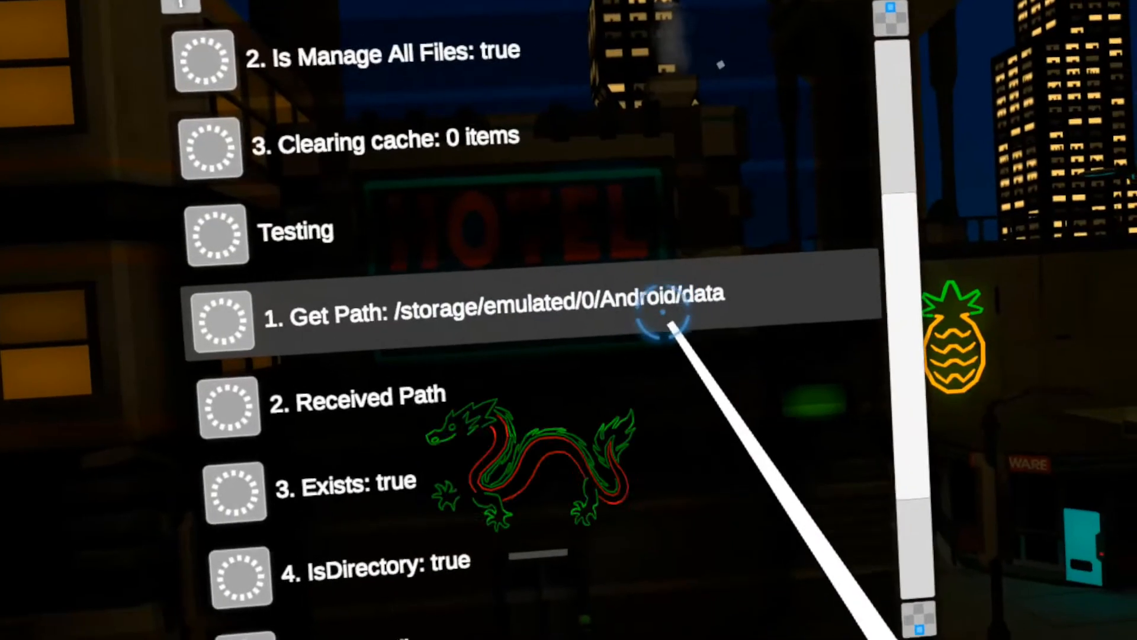
{"action": "scroll", "coordinate": [670, 328], "scroll_direction": "down", "scroll_amount": 2}
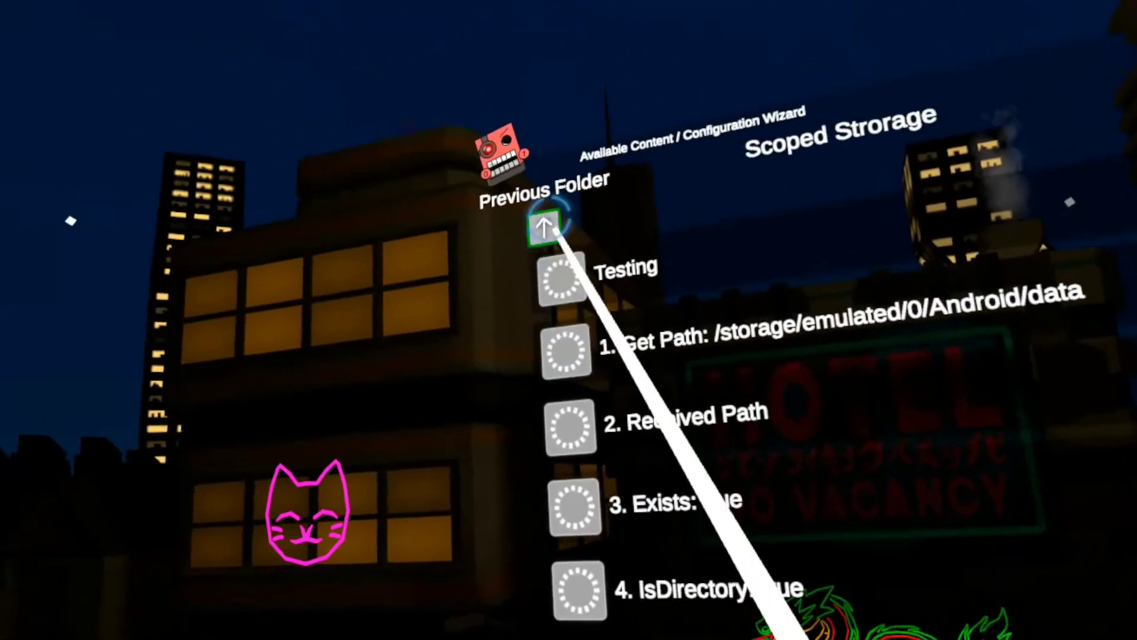
Step: Back out of the wizard to Local Files and enter the Downloads folder with the mod zips
{"action": "left_click", "coordinate": [556, 257]}
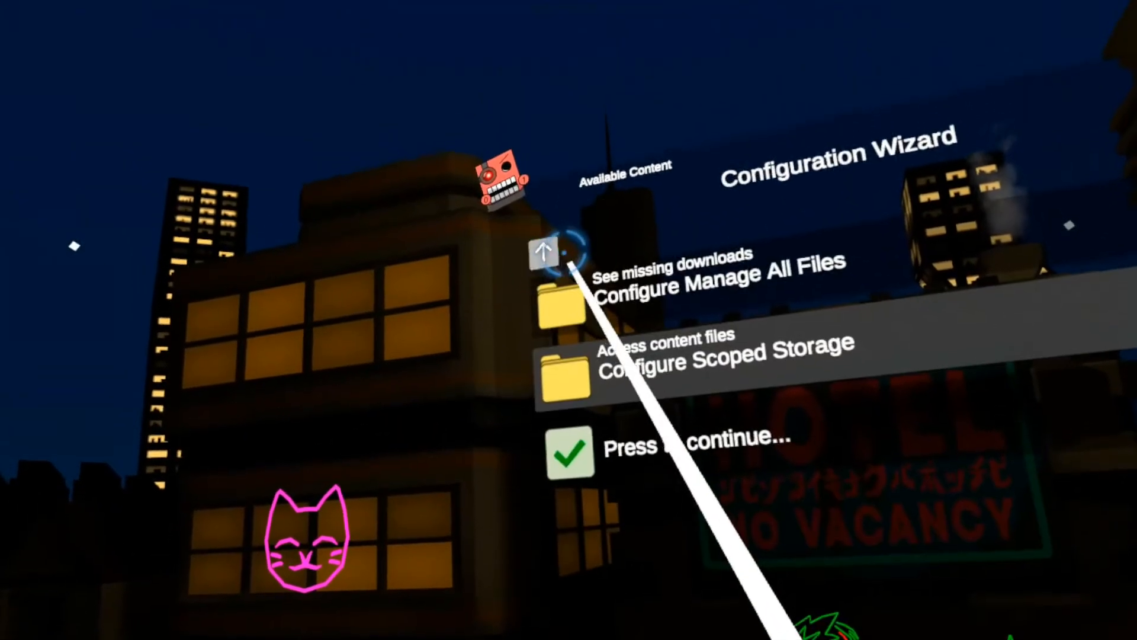
{"action": "left_click", "coordinate": [556, 256]}
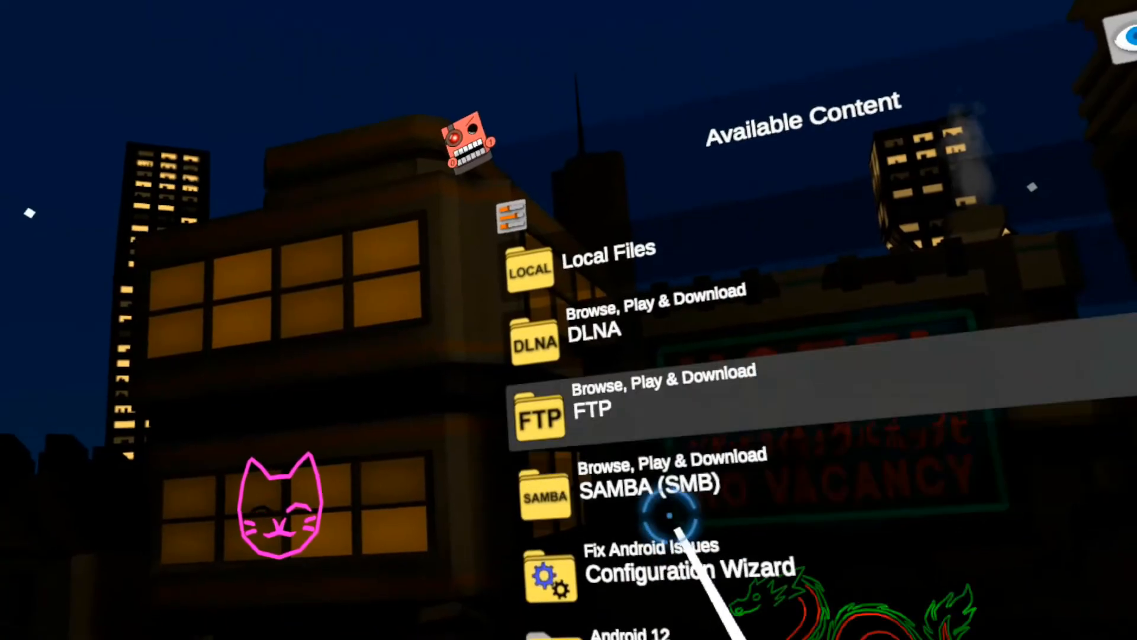
{"action": "left_click", "coordinate": [530, 267]}
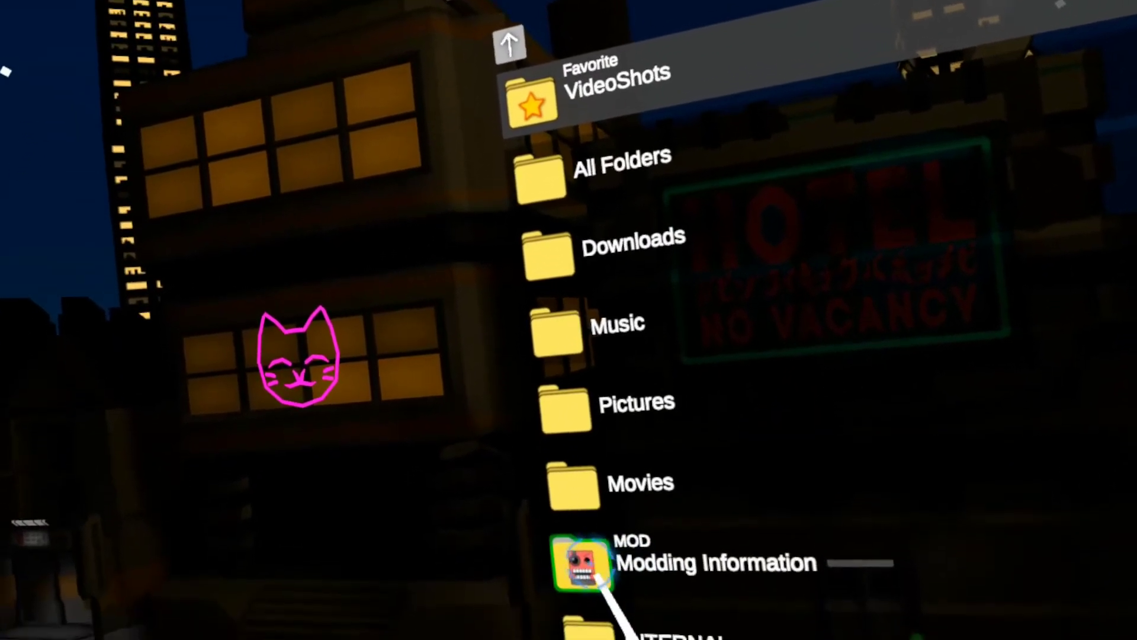
{"action": "left_click", "coordinate": [676, 618]}
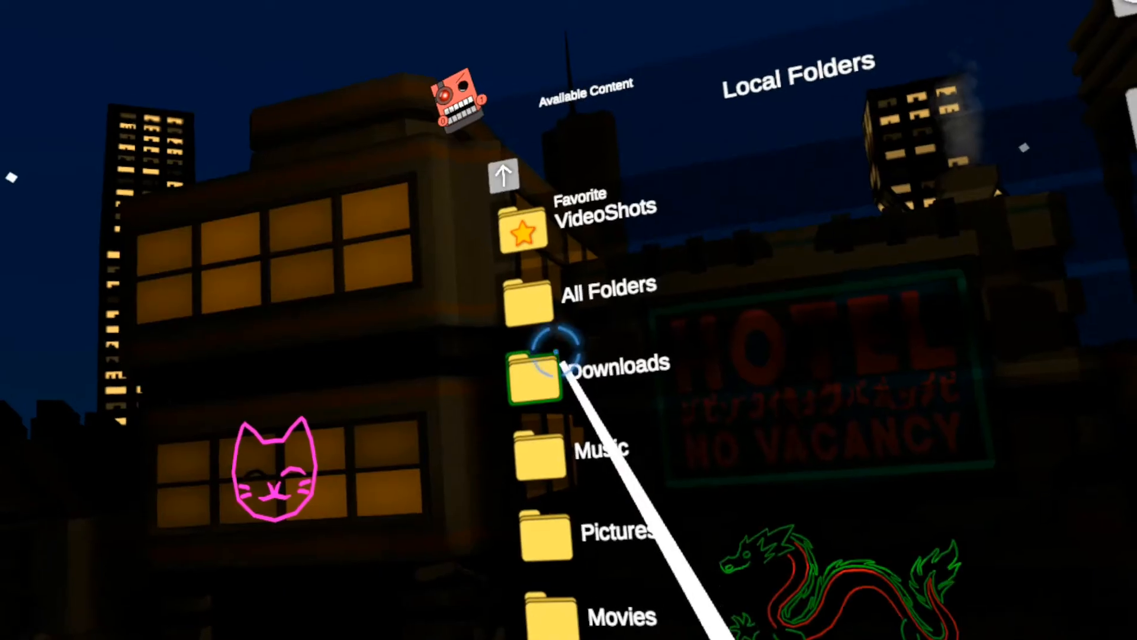
{"action": "left_click", "coordinate": [538, 374]}
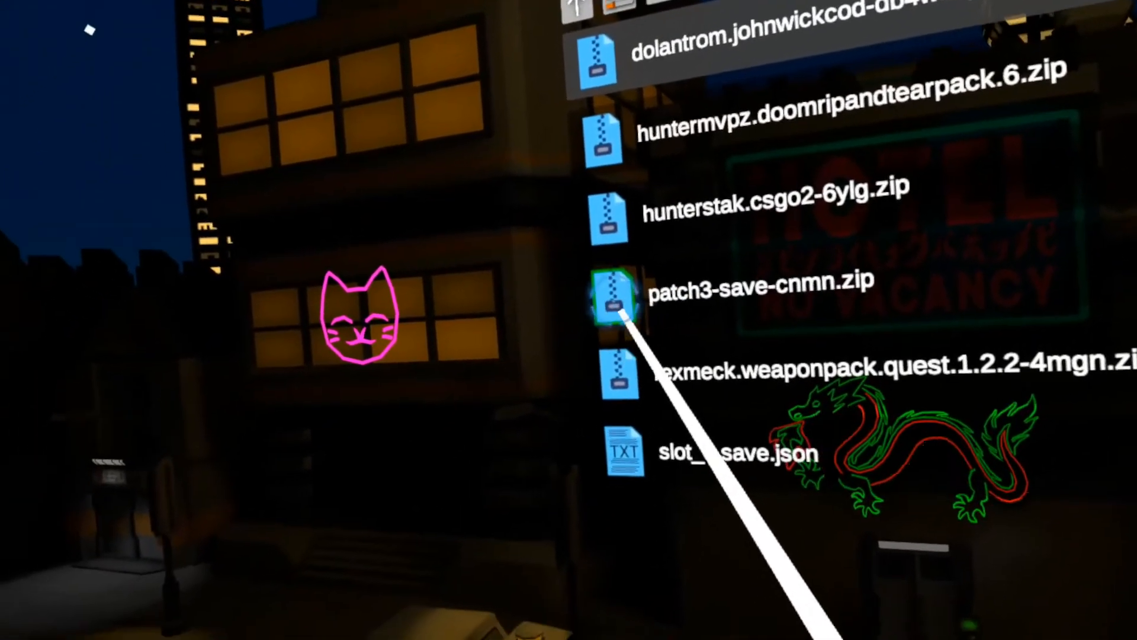
Step: Install patch3-save-cnmn.zip via Install (Scoped Storage) to BONELAB: Saves and confirm success
{"action": "left_click", "coordinate": [609, 398]}
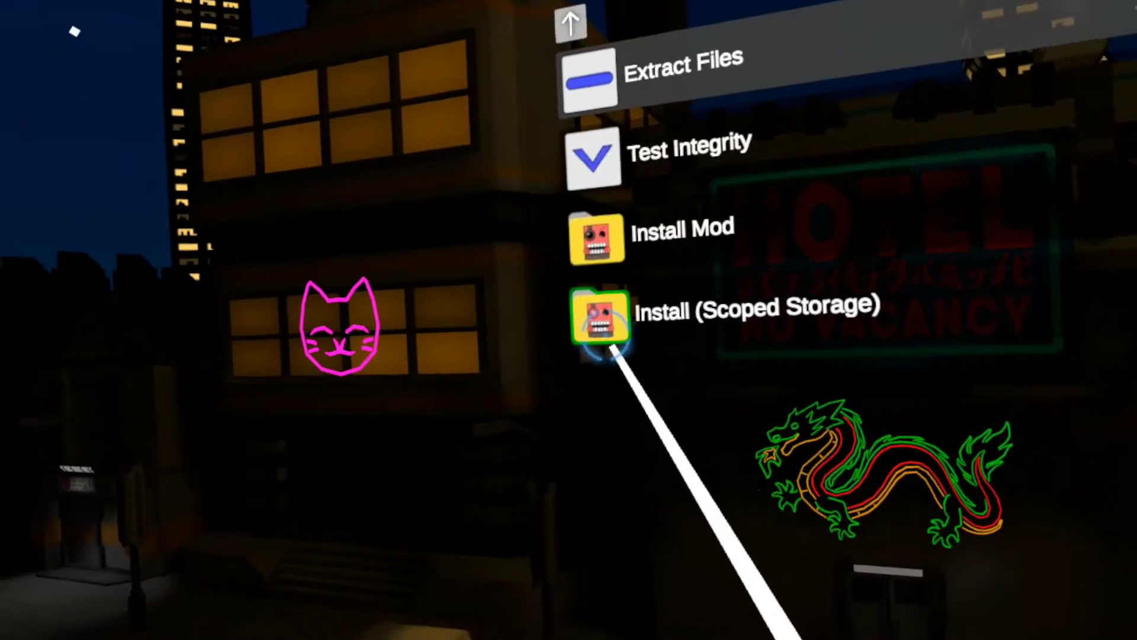
{"action": "left_click", "coordinate": [600, 315]}
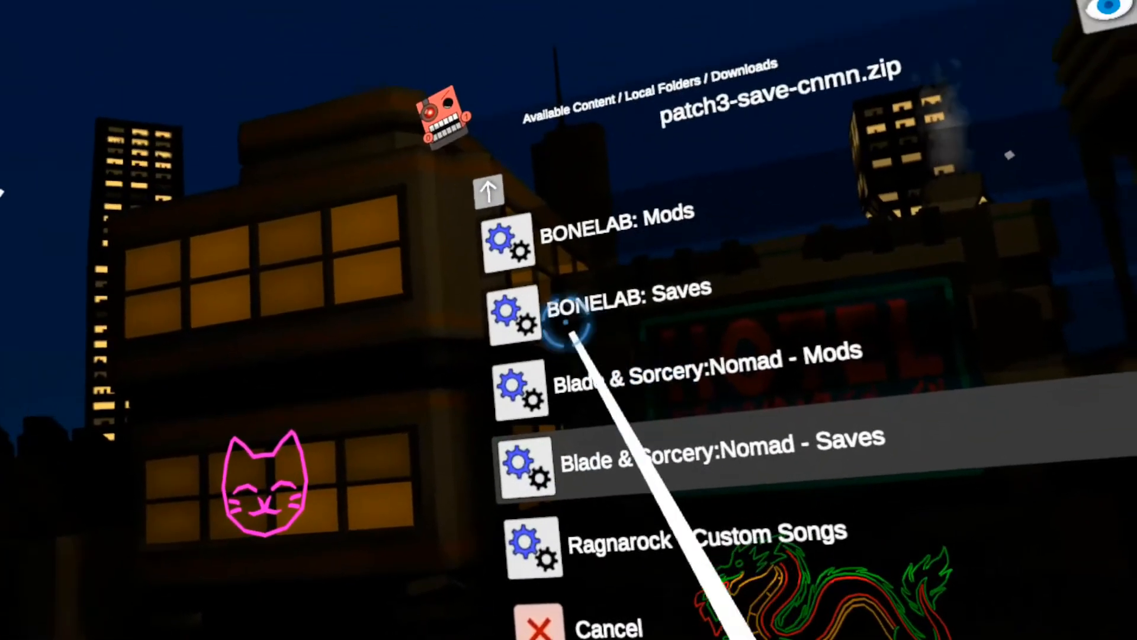
{"action": "left_click", "coordinate": [702, 307]}
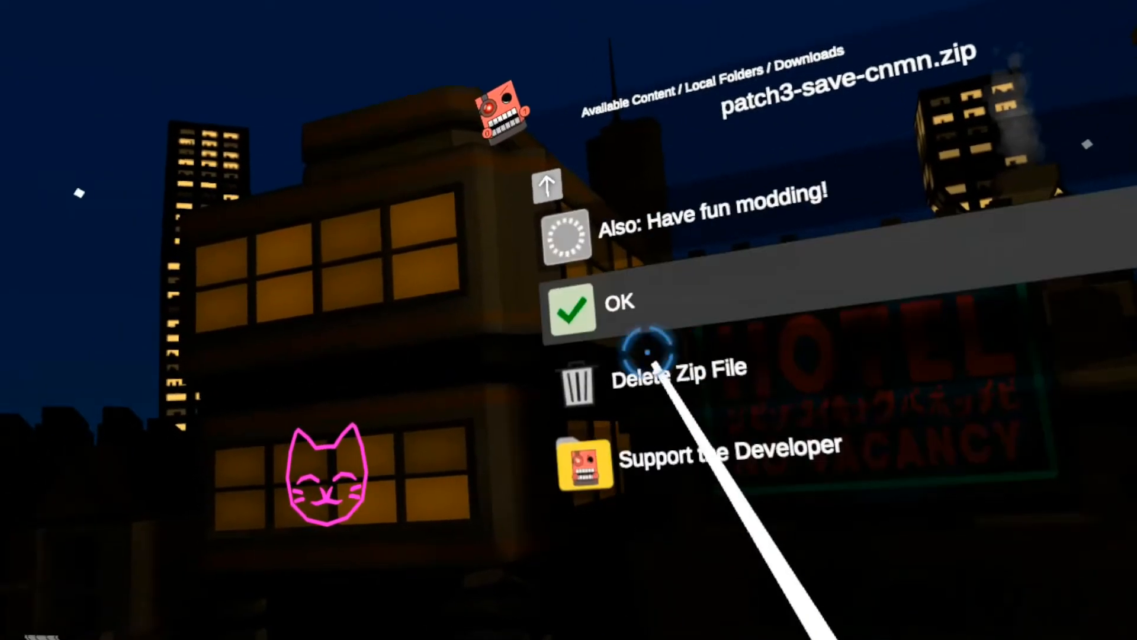
{"action": "left_click", "coordinate": [562, 307]}
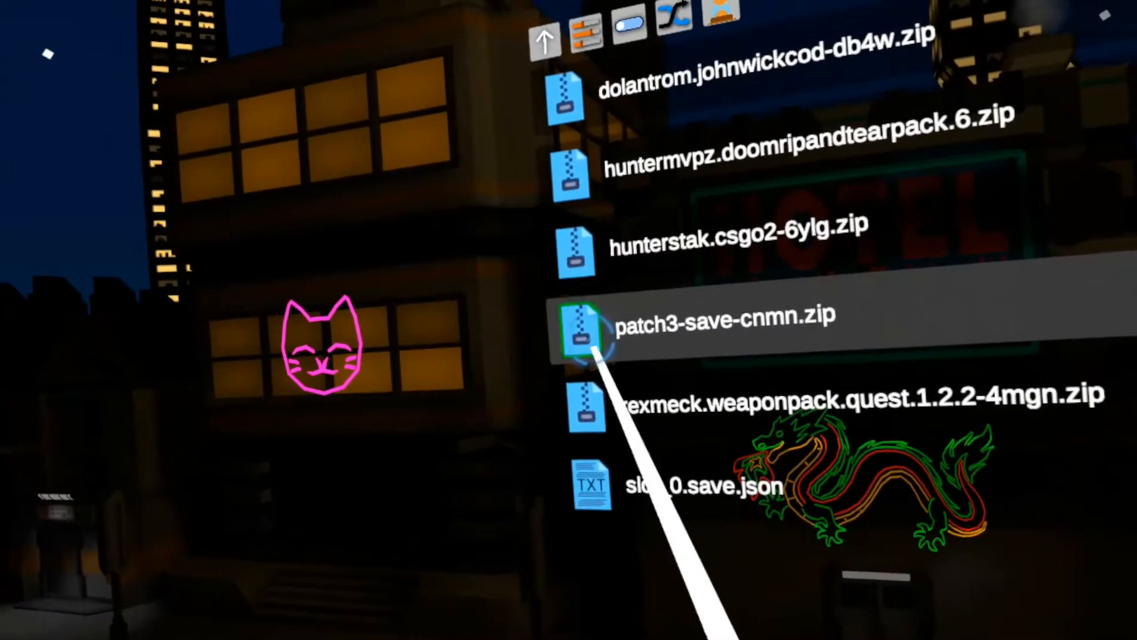
Step: Extract patch3-save-cnmn.zip into Downloads and copy the extracted slot_0.save.json
{"action": "left_click", "coordinate": [587, 329]}
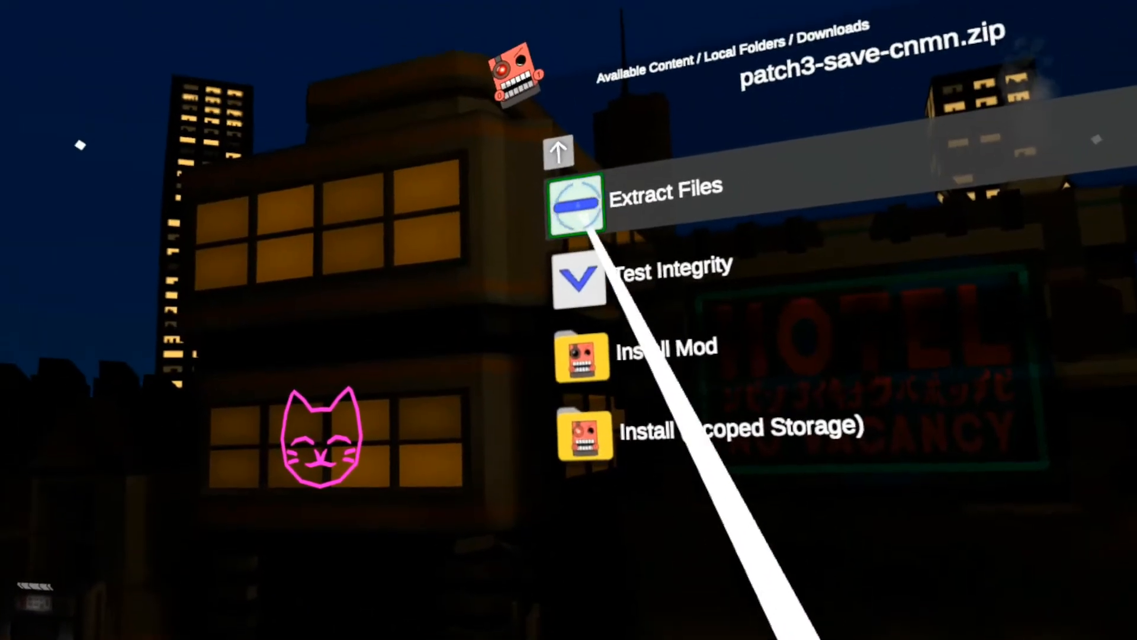
{"action": "left_click", "coordinate": [582, 280]}
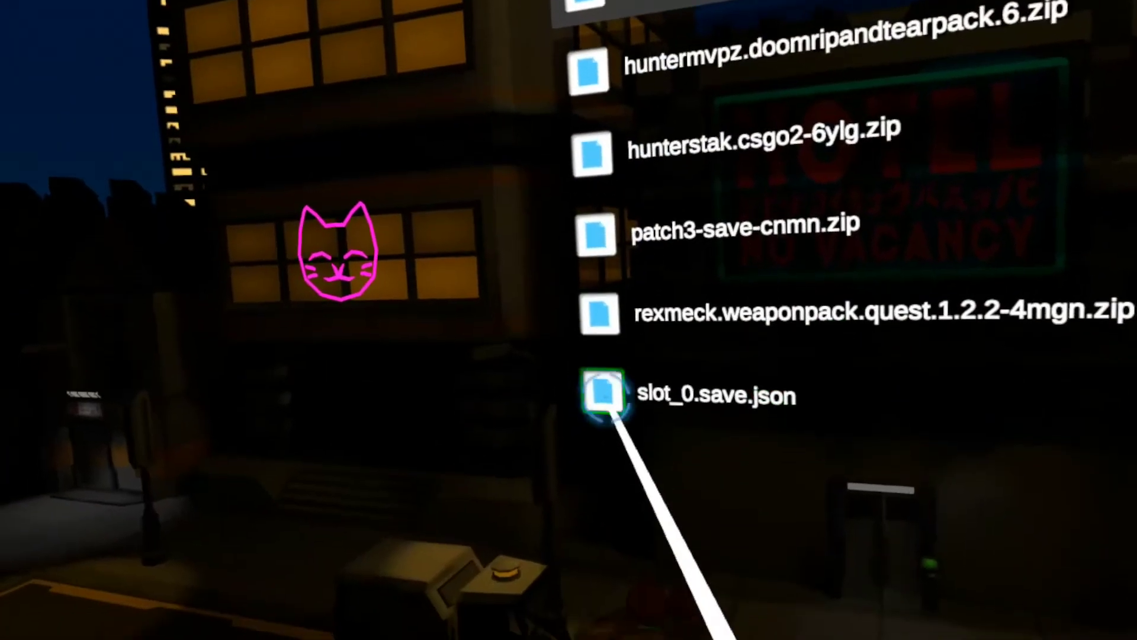
{"action": "left_click", "coordinate": [607, 377]}
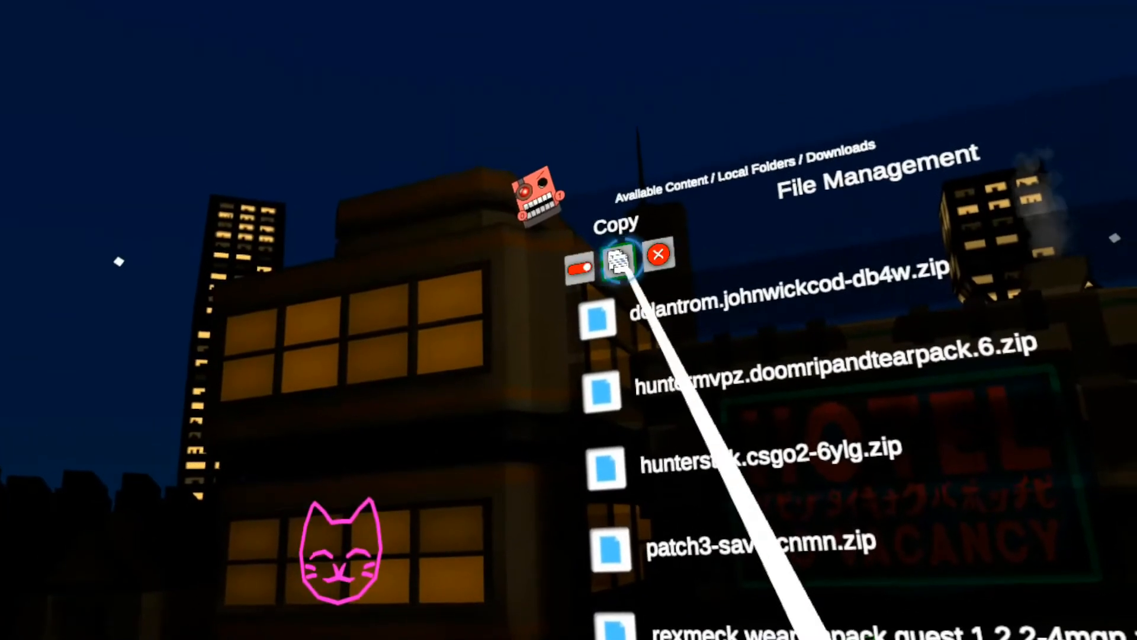
Step: Navigate All Folders > Android/data > com.StressLevelZero.BONELAB > files > Saves and paste slot_0.save.json
{"action": "left_click", "coordinate": [583, 279]}
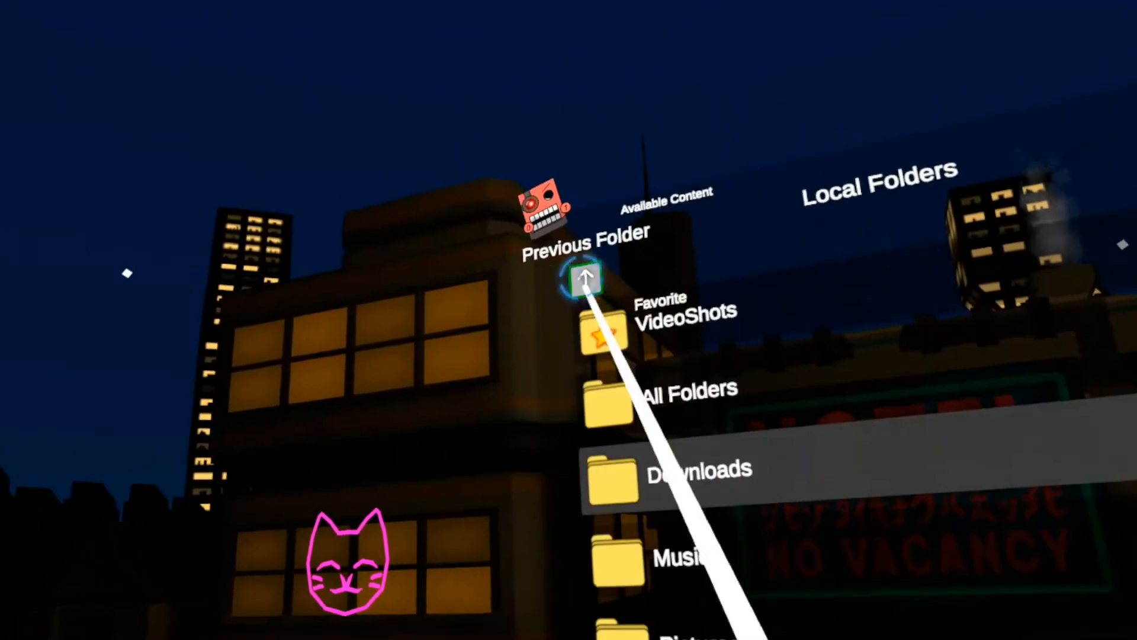
{"action": "left_click", "coordinate": [541, 341]}
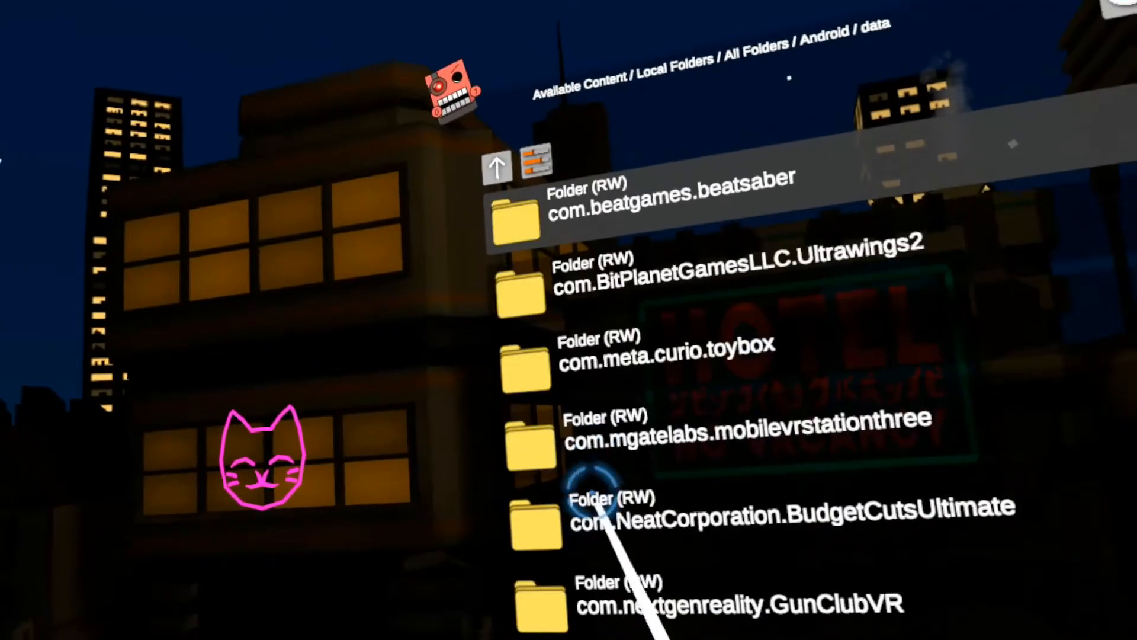
{"action": "scroll", "coordinate": [712, 386], "scroll_direction": "down", "scroll_amount": 10}
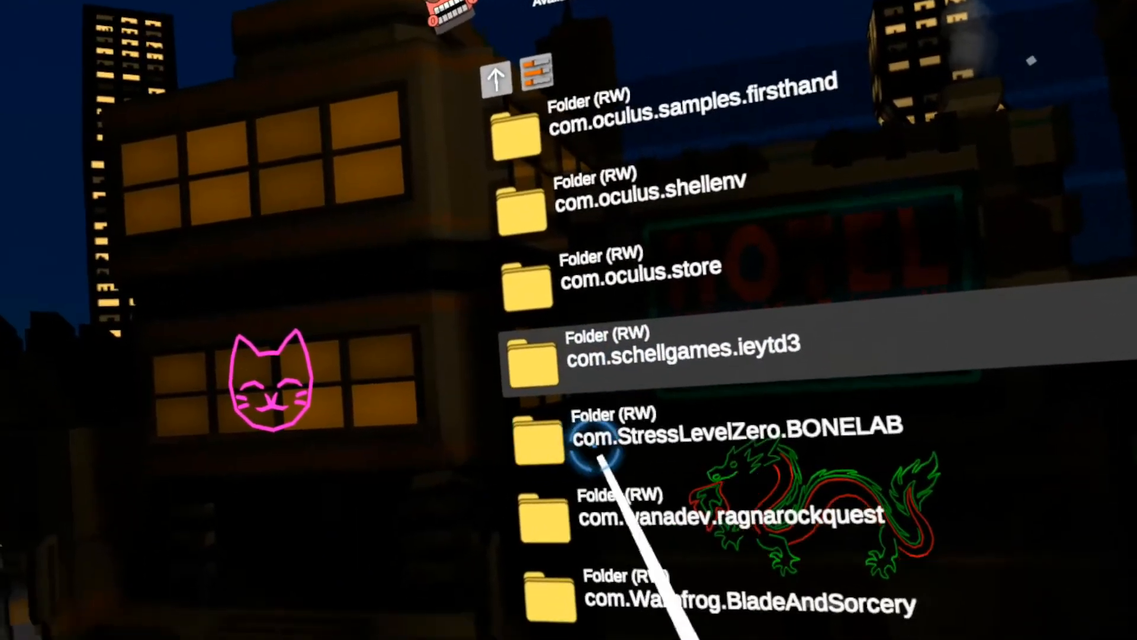
{"action": "left_click", "coordinate": [605, 445]}
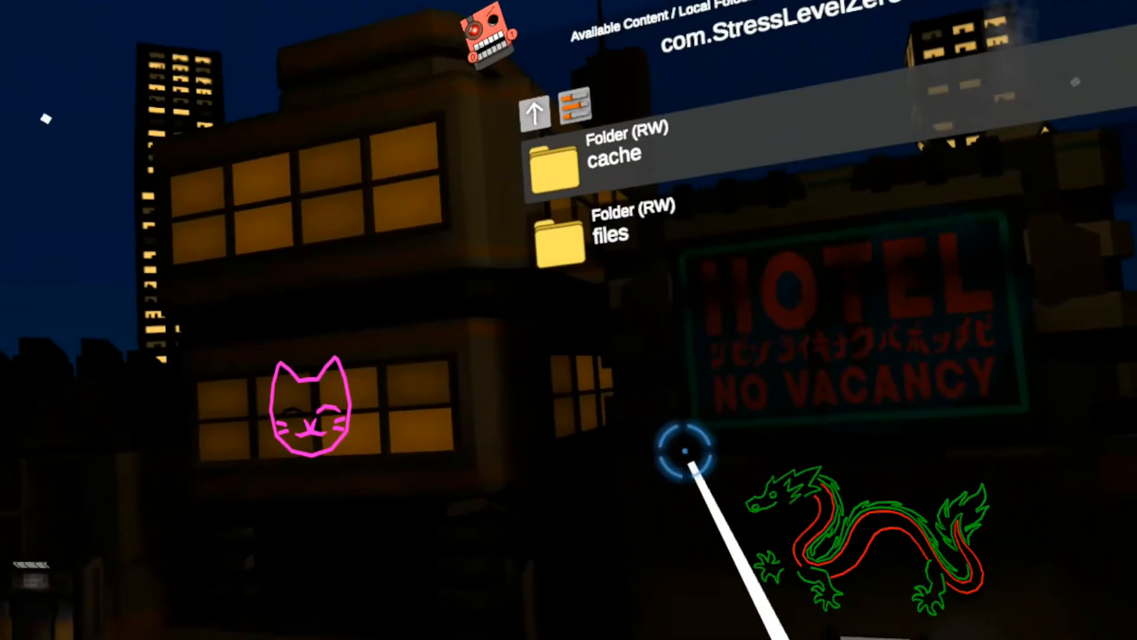
{"action": "left_click", "coordinate": [560, 240]}
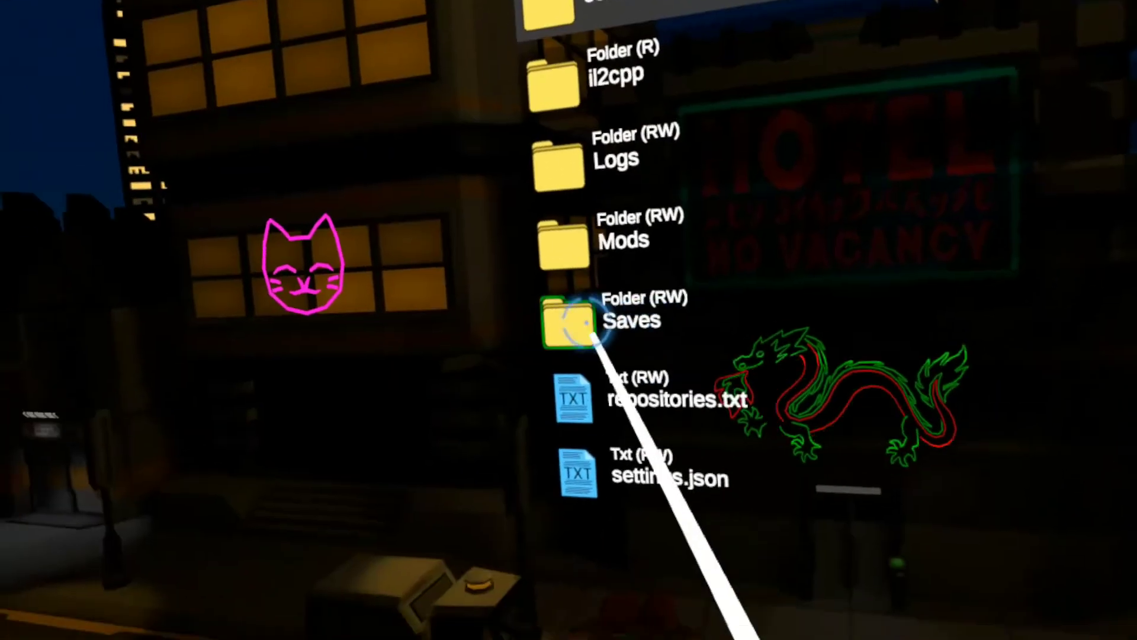
{"action": "left_click", "coordinate": [627, 542]}
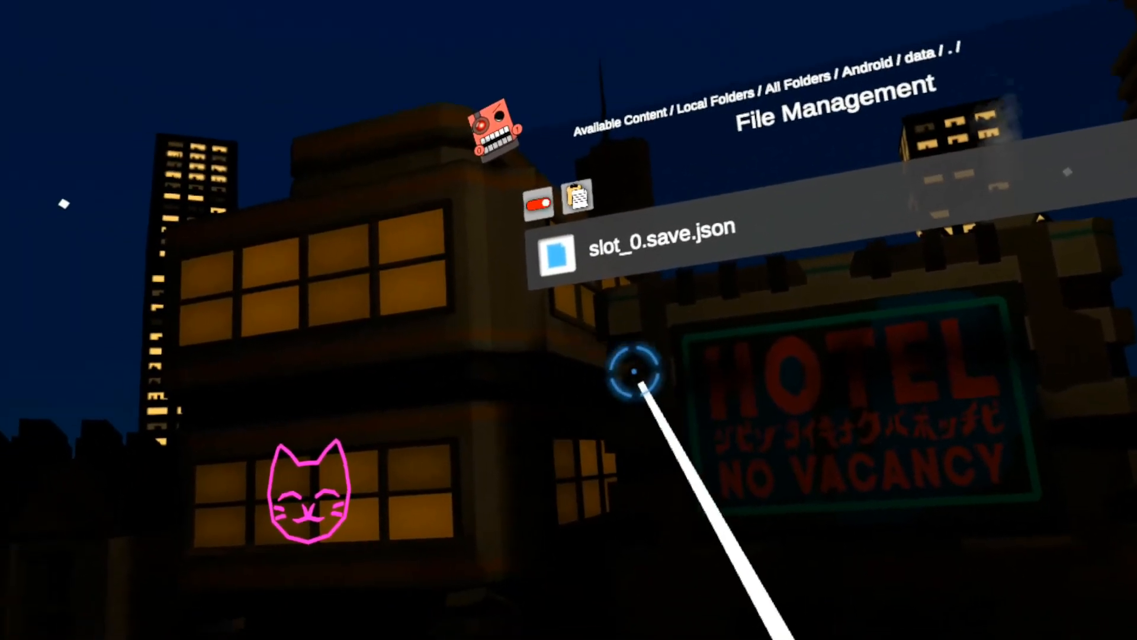
{"action": "left_click", "coordinate": [559, 255]}
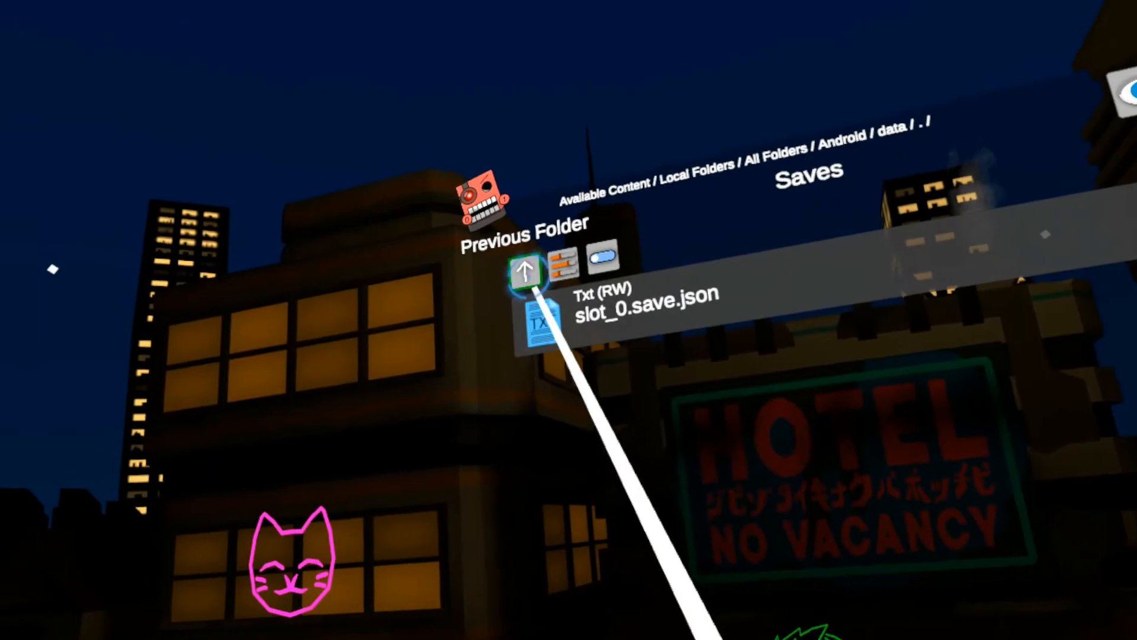
Step: View repositories.txt from BONELAB's files folder in the Fancy Viewer, then return to the files listing
{"action": "left_click", "coordinate": [526, 271]}
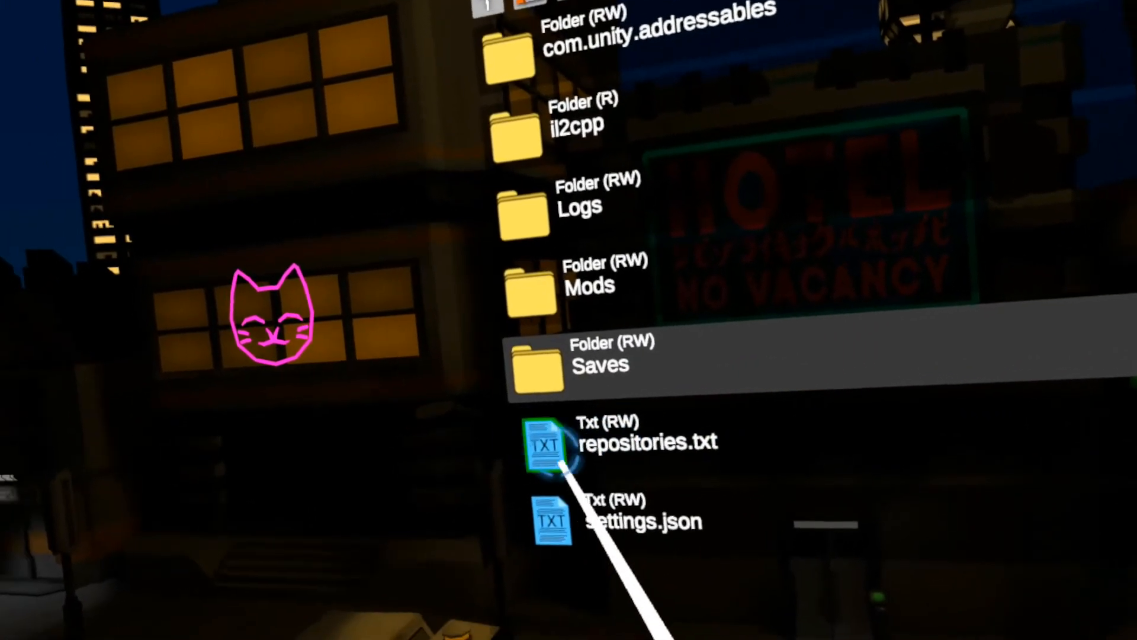
{"action": "left_click", "coordinate": [544, 445]}
{"action": "left_click", "coordinate": [546, 303]}
{"action": "left_click", "coordinate": [546, 377]}
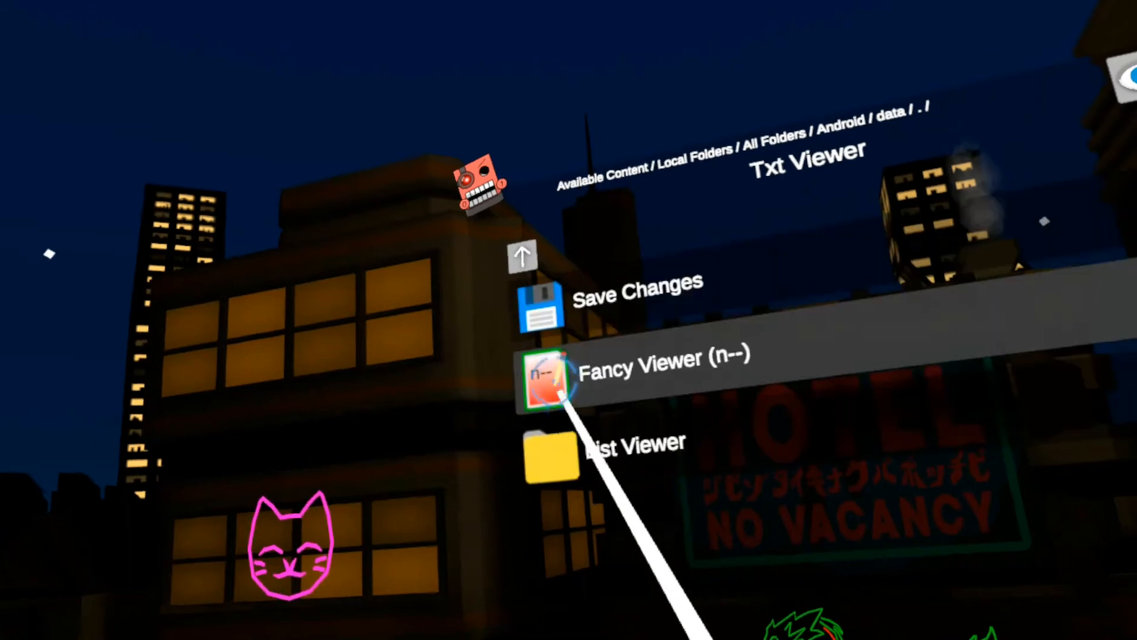
{"action": "left_click", "coordinate": [547, 377]}
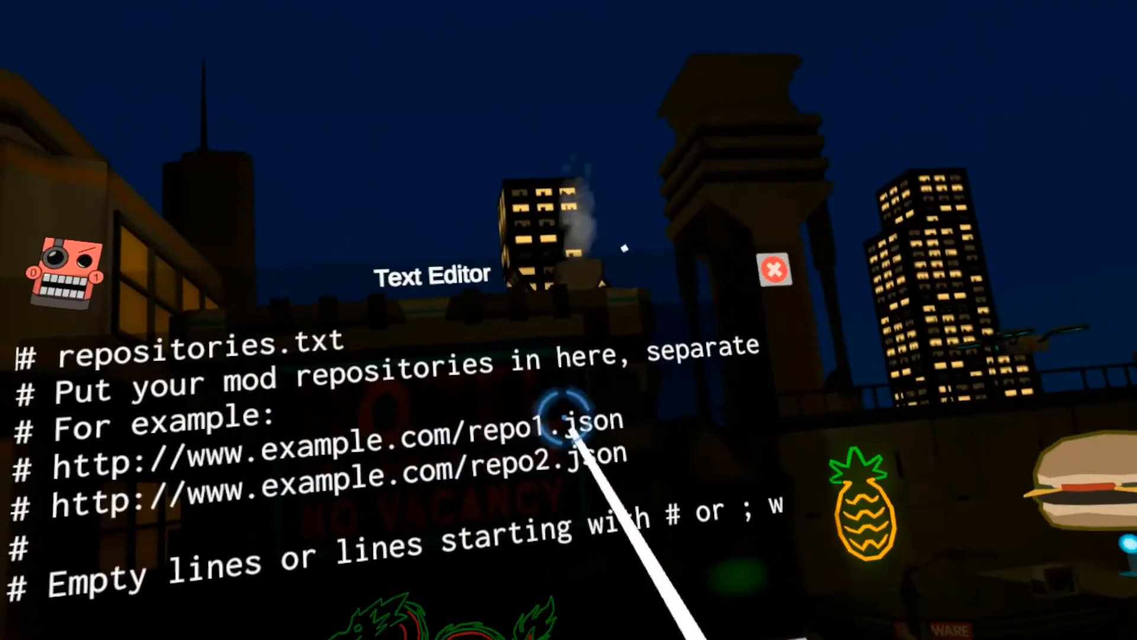
{"action": "left_click", "coordinate": [774, 270]}
{"action": "left_click", "coordinate": [552, 320]}
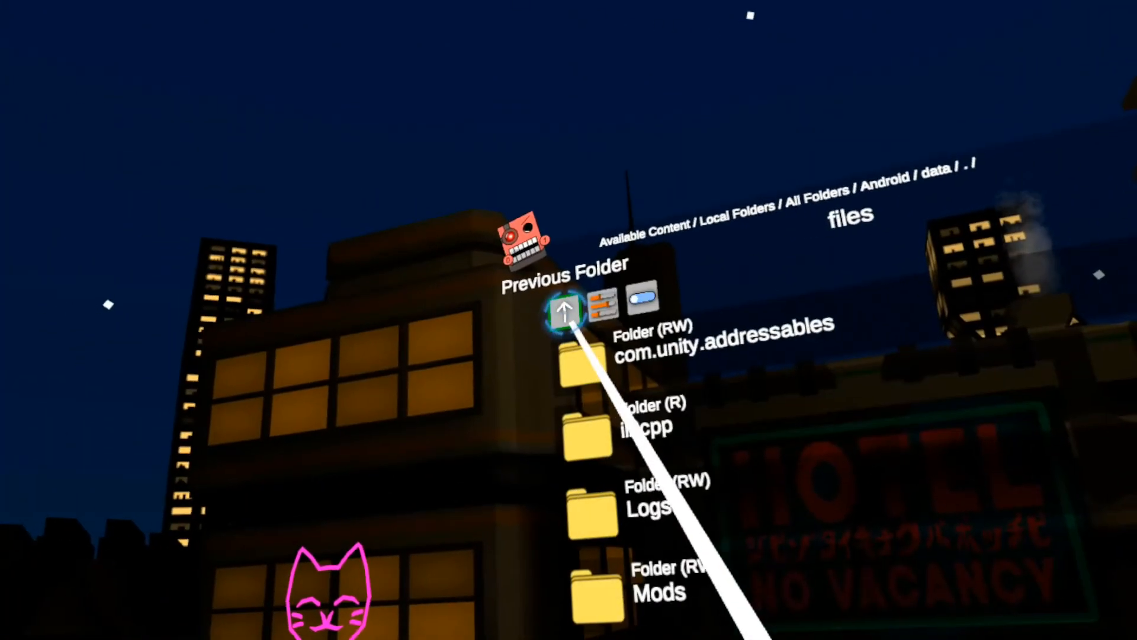
Step: Back out of the BONELAB folders and close the Available Content panel, leaving the city scene
{"action": "left_click", "coordinate": [569, 306]}
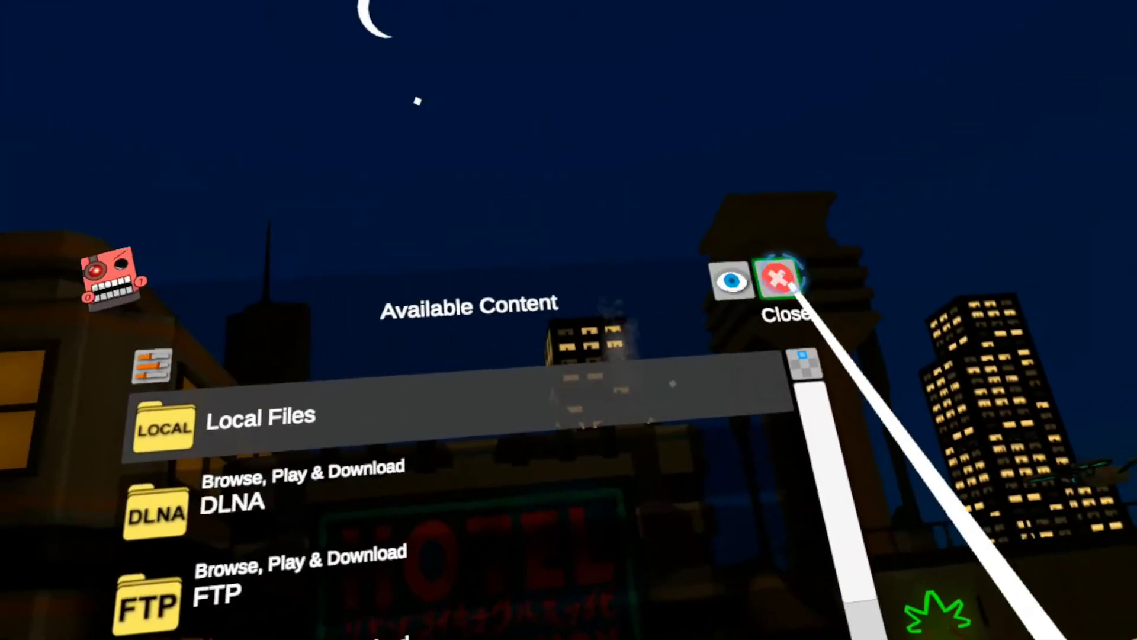
{"action": "left_click", "coordinate": [766, 273]}
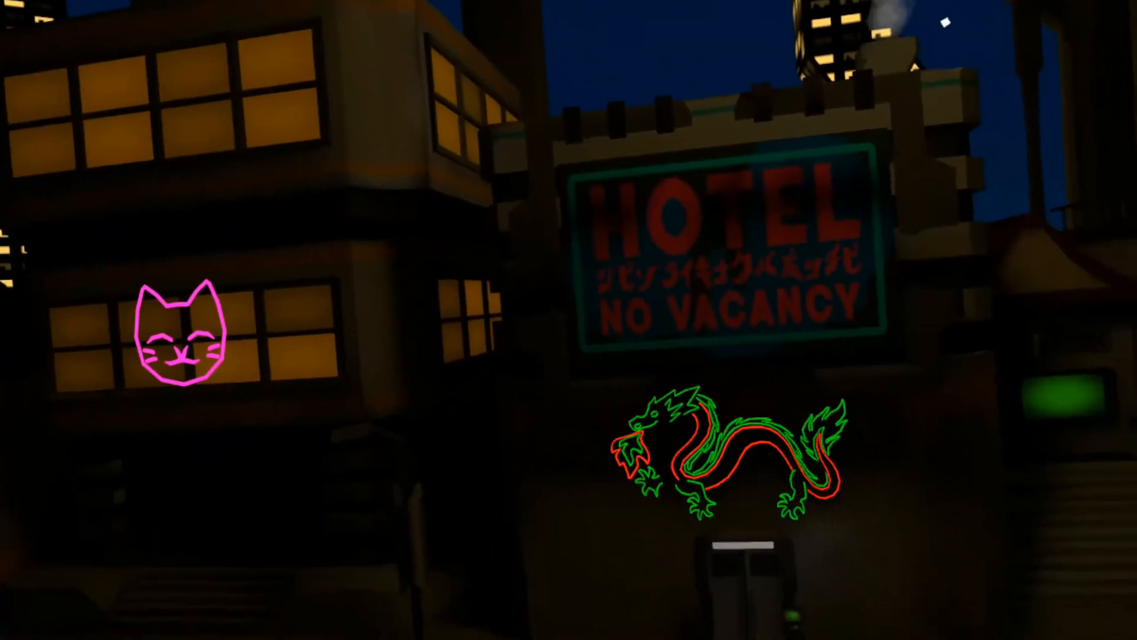